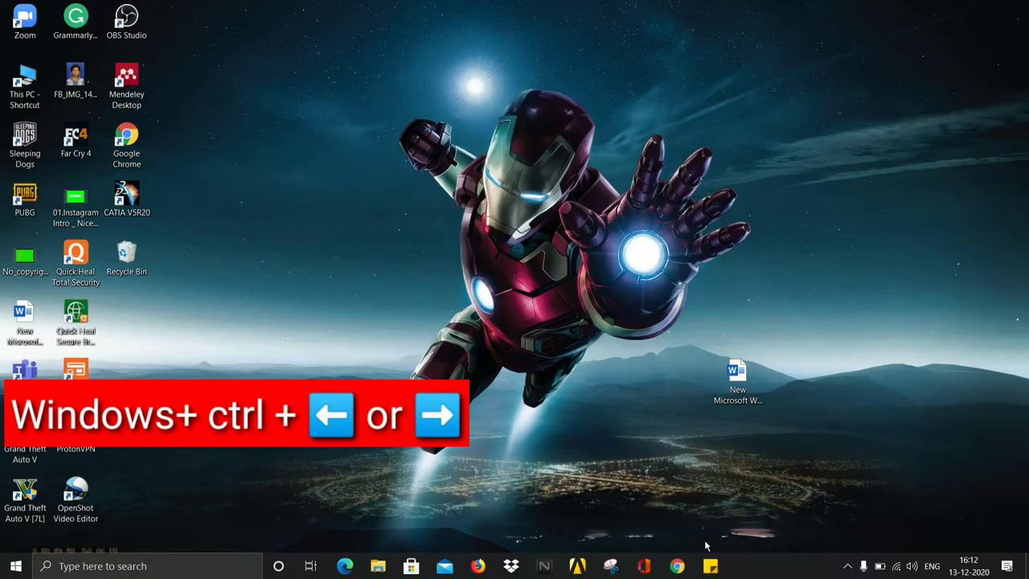
Switch across the virtual desktops to the one showing the YouTube channel page in Chrome.
key(super+ctrl+Right)
key(super+ctrl+Right)
key(super+ctrl+Right)
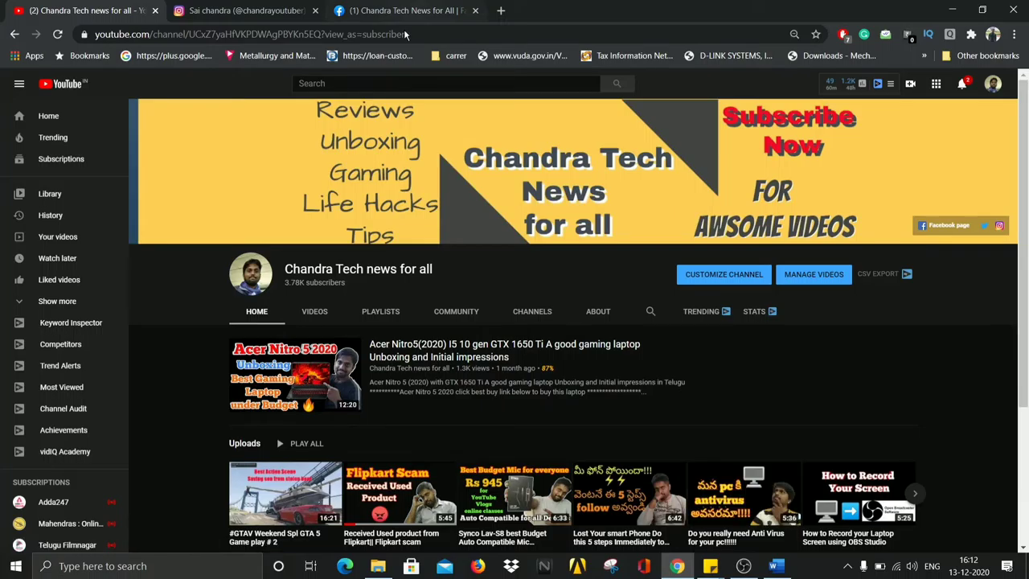
Minimize and restore the Chrome window, and clear the OBS window out of its way.
click(680, 566)
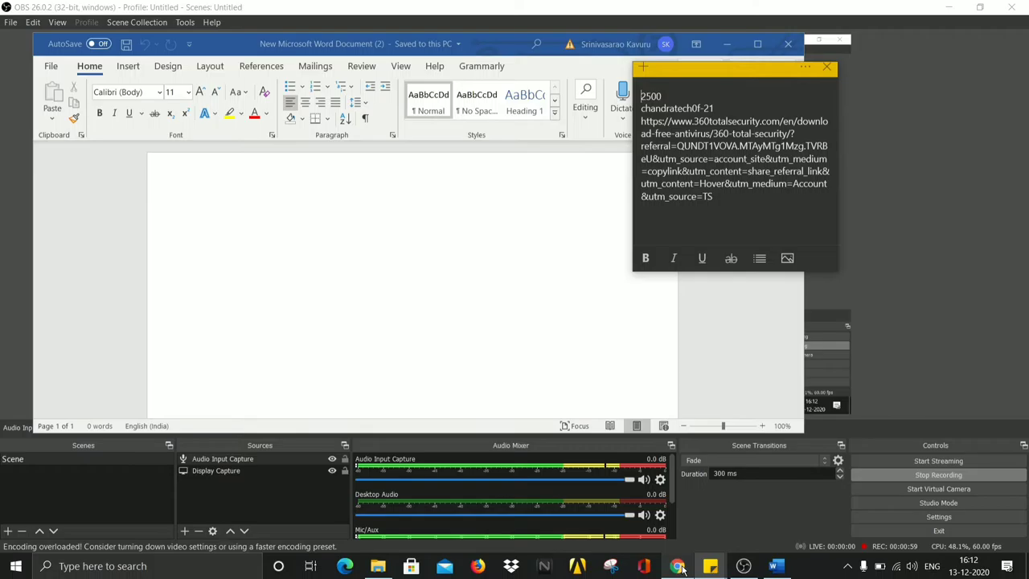
click(677, 566)
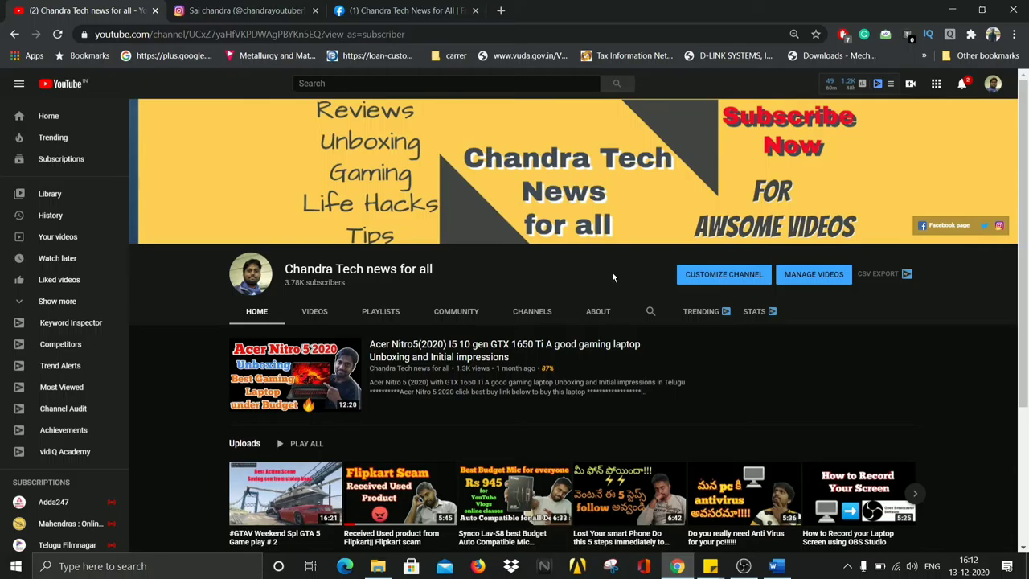
key(alt+Tab)
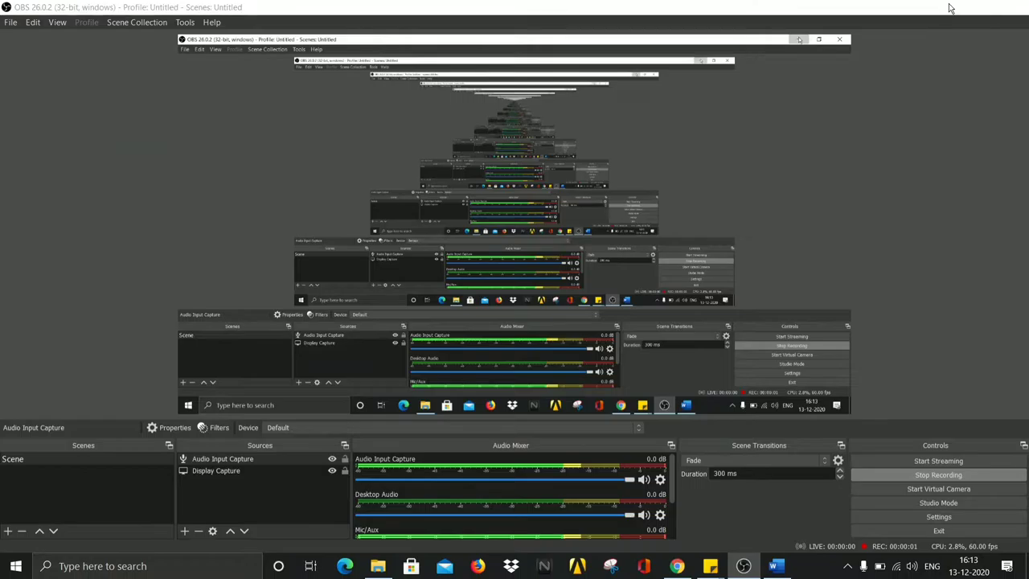
click(950, 9)
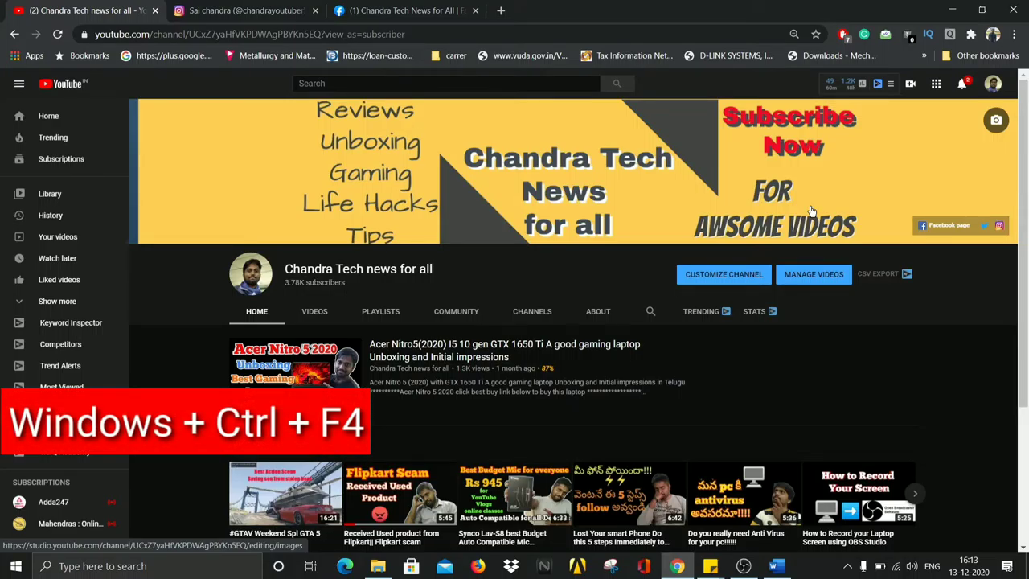
Close the current virtual desktop and try to switch to the next one.
key(super+ctrl+F4)
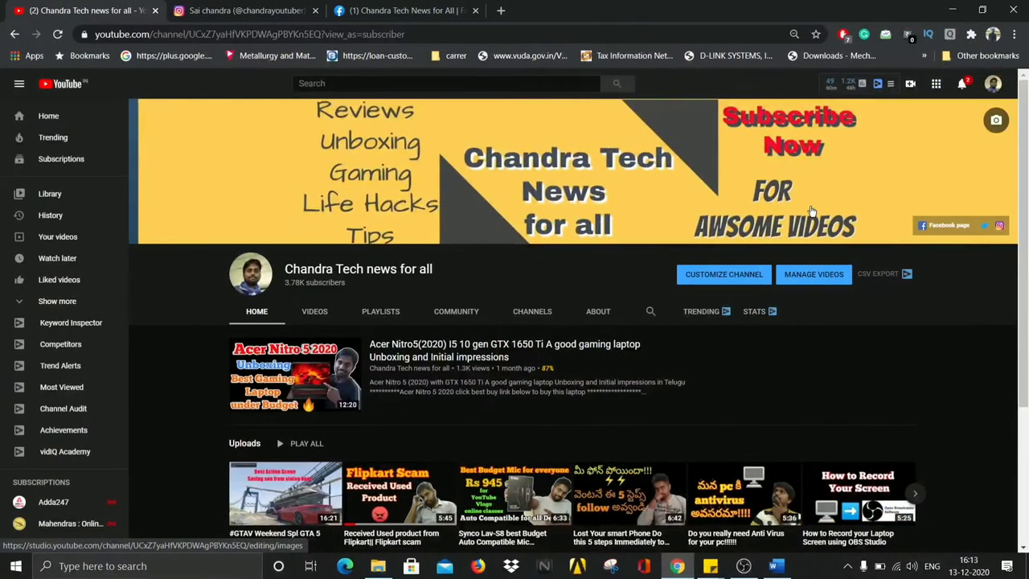
key(super+ctrl+Right)
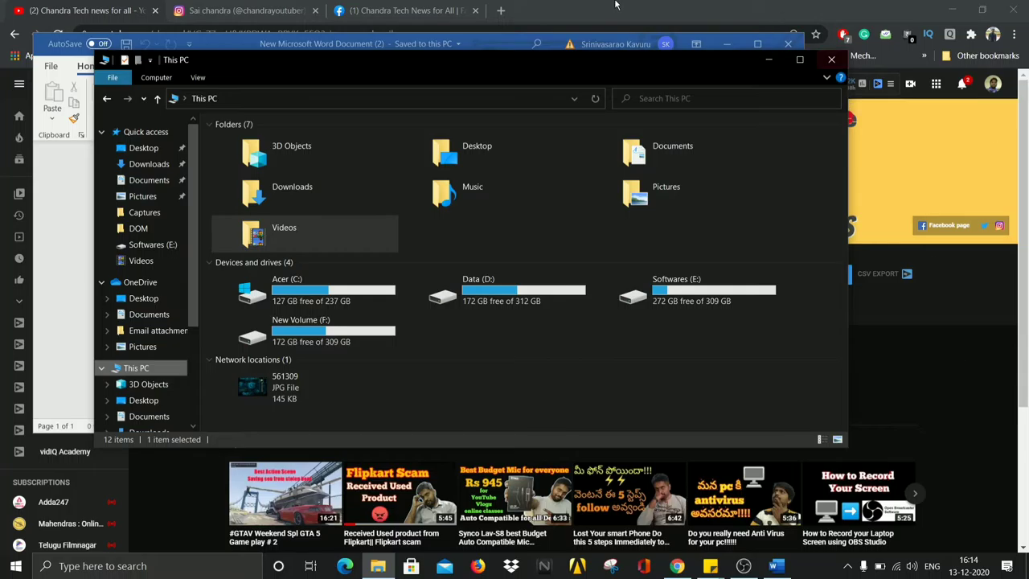
Move the File Explorer and Word windows to new positions and minimize them.
drag(514, 59, 538, 82)
drag(376, 44, 434, 134)
key(super+m)
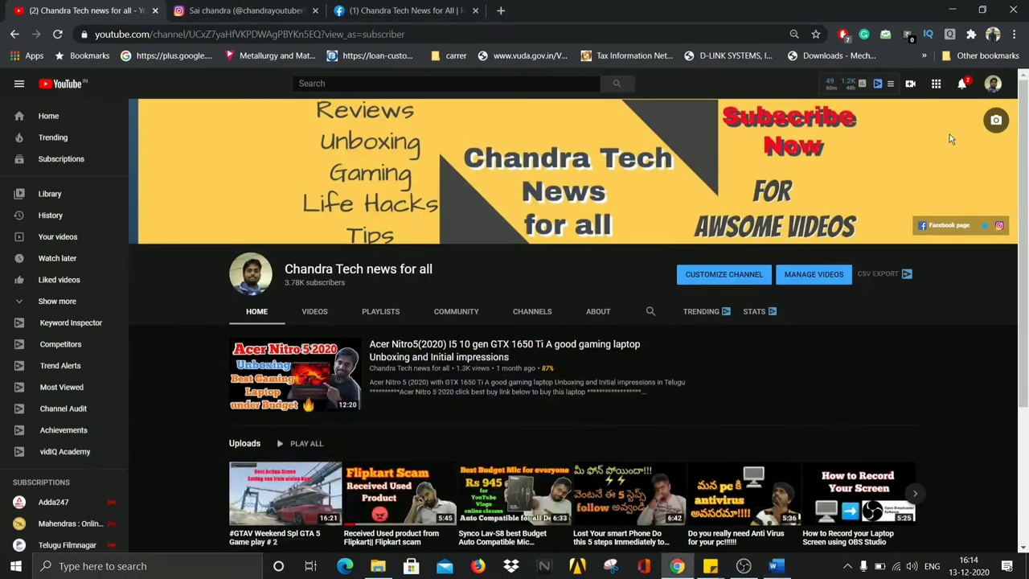
Bring the Word window in front of the browser and minimize all open windows to the desktop.
click(914, 140)
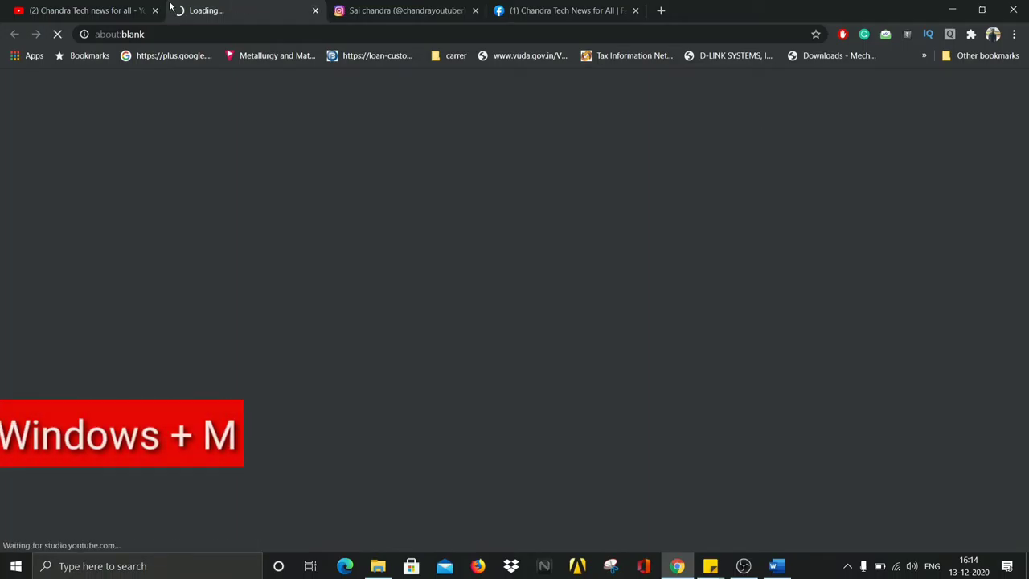
click(315, 10)
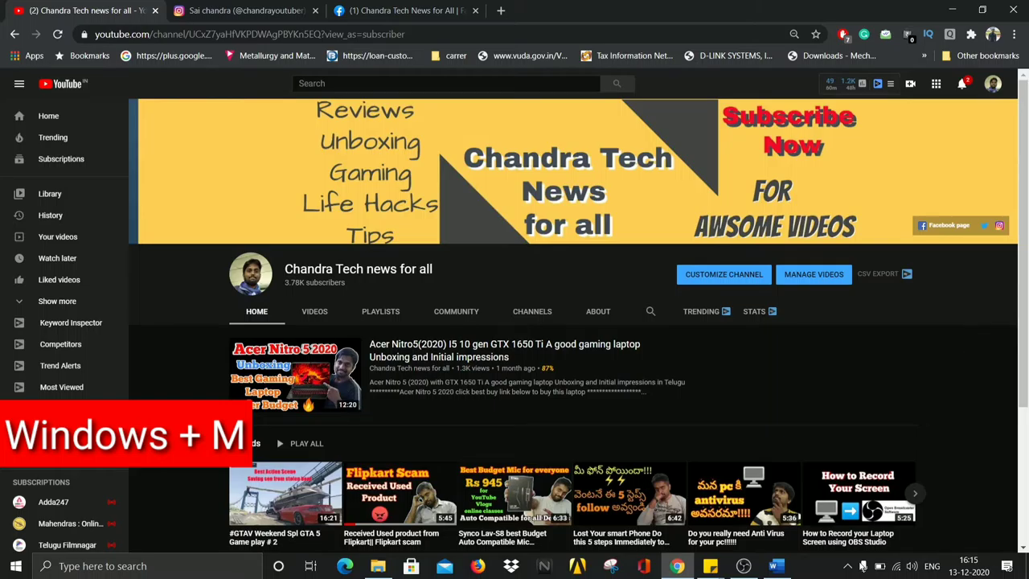
click(776, 566)
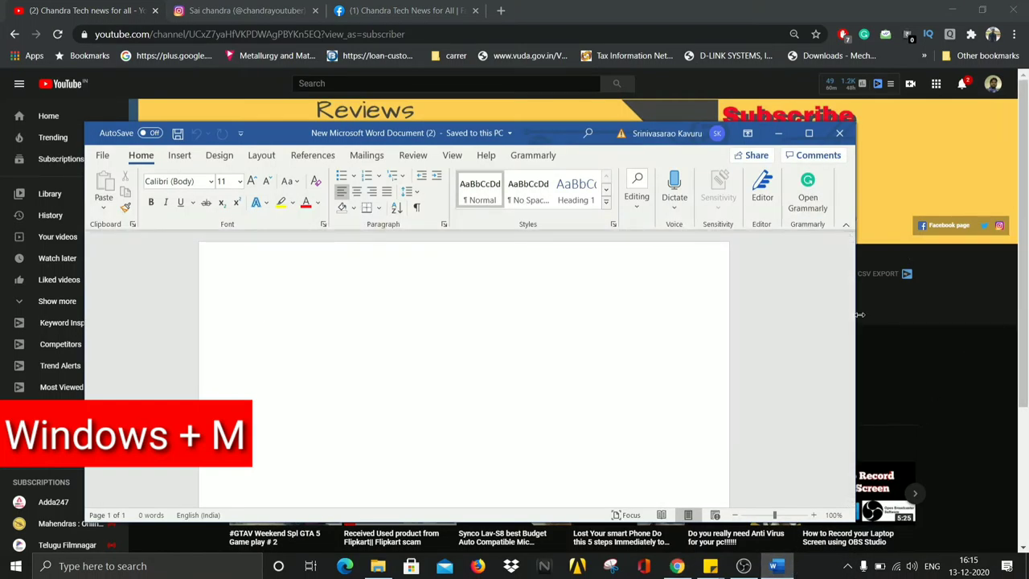
key(super+m)
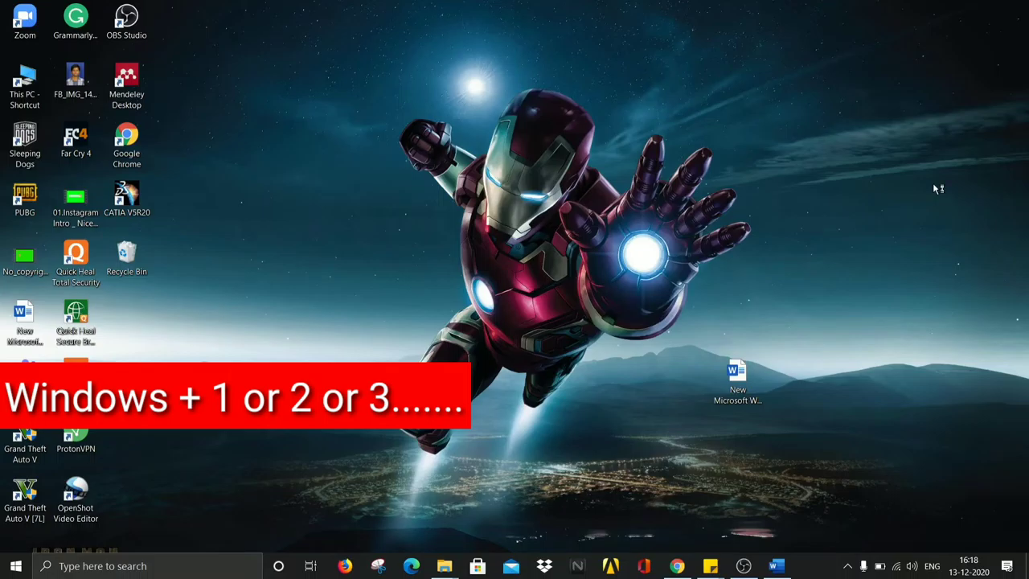
Launch the first, second, fourth and fifth taskbar apps by number: Firefox, Snipping Tool, File Explorer and Microsoft Store.
key(super+1)
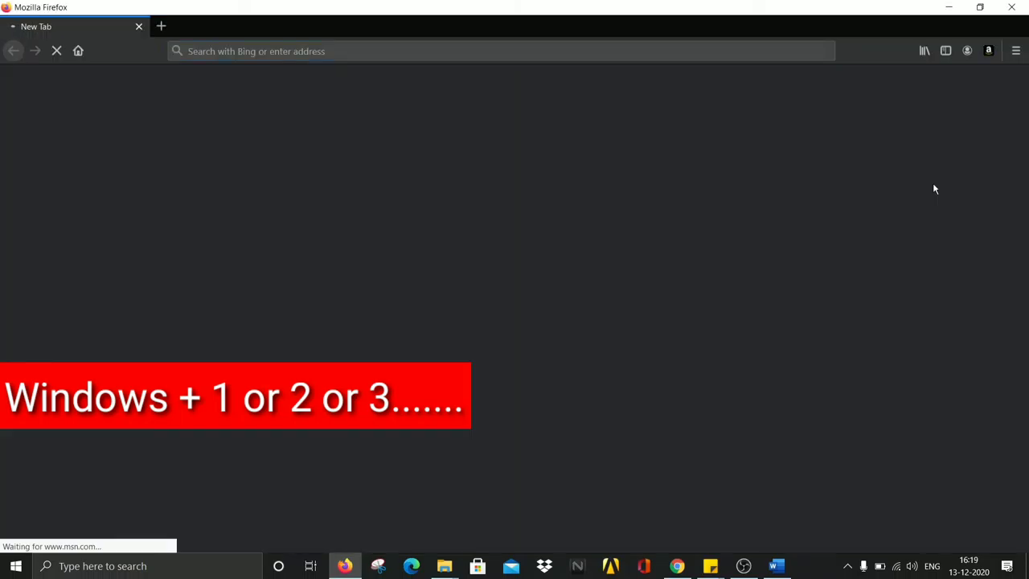
key(super+2)
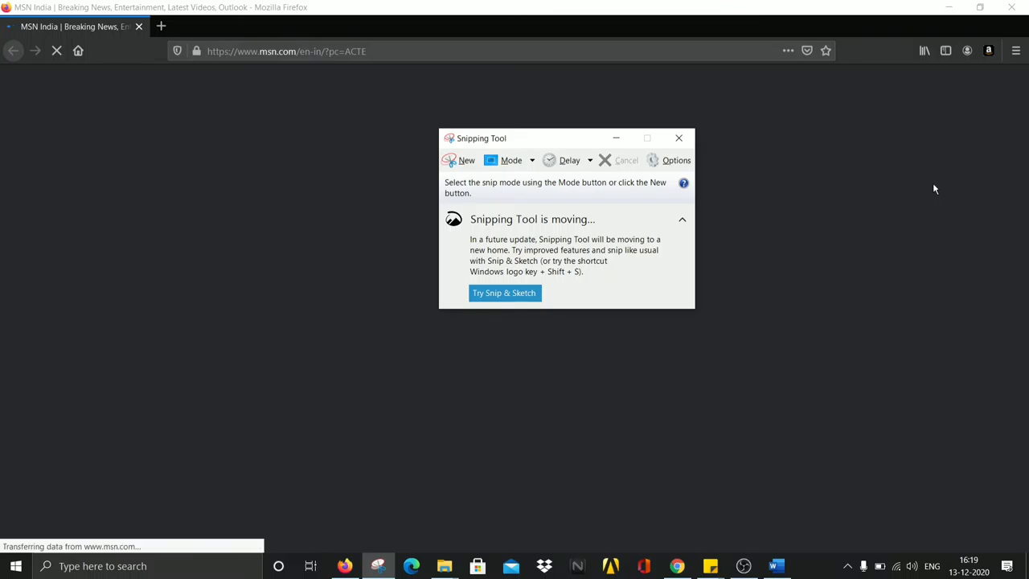
key(super+4)
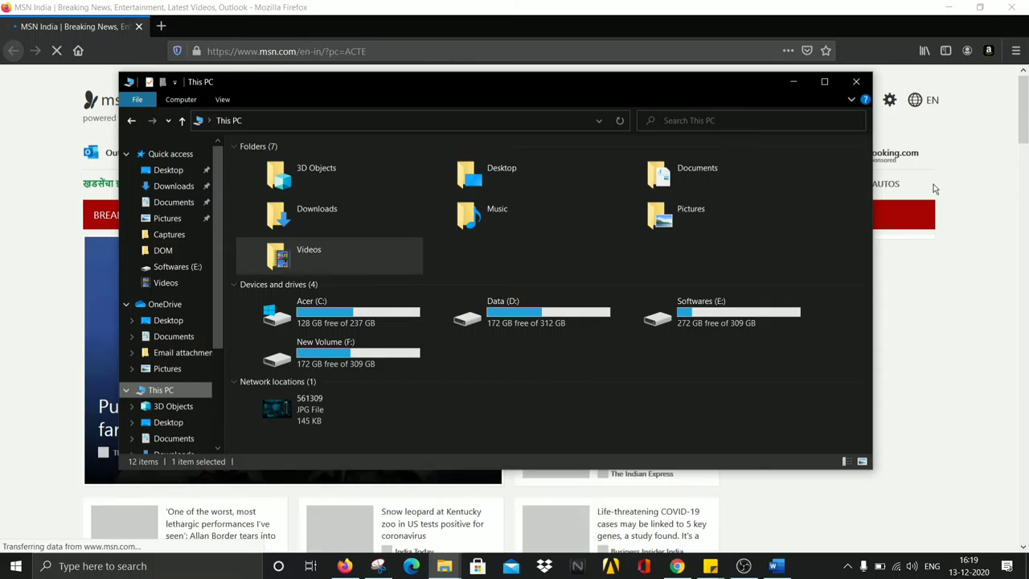
key(super+5)
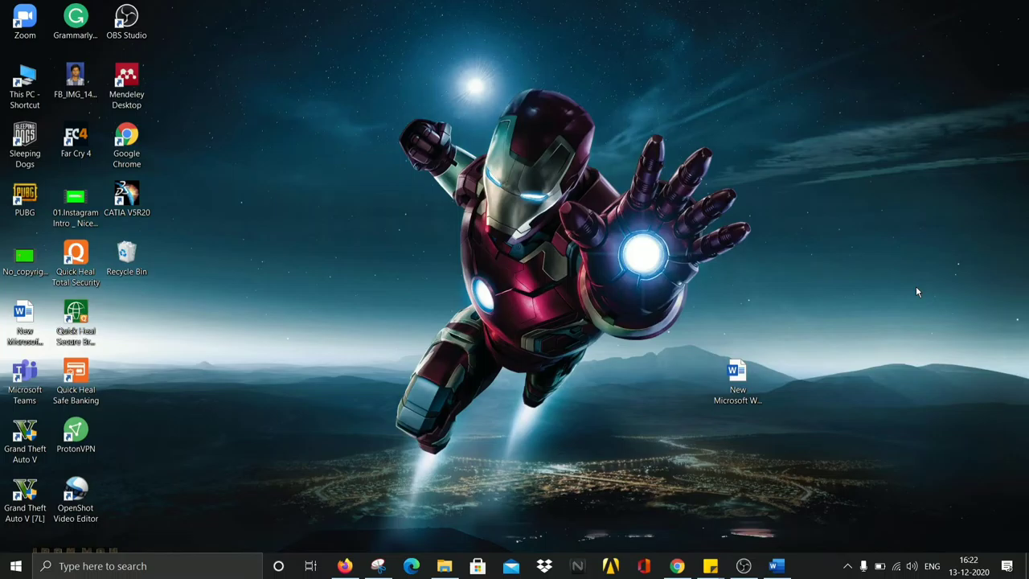
Snap the Word document to the right half of the screen and Chrome to the left half.
click(775, 566)
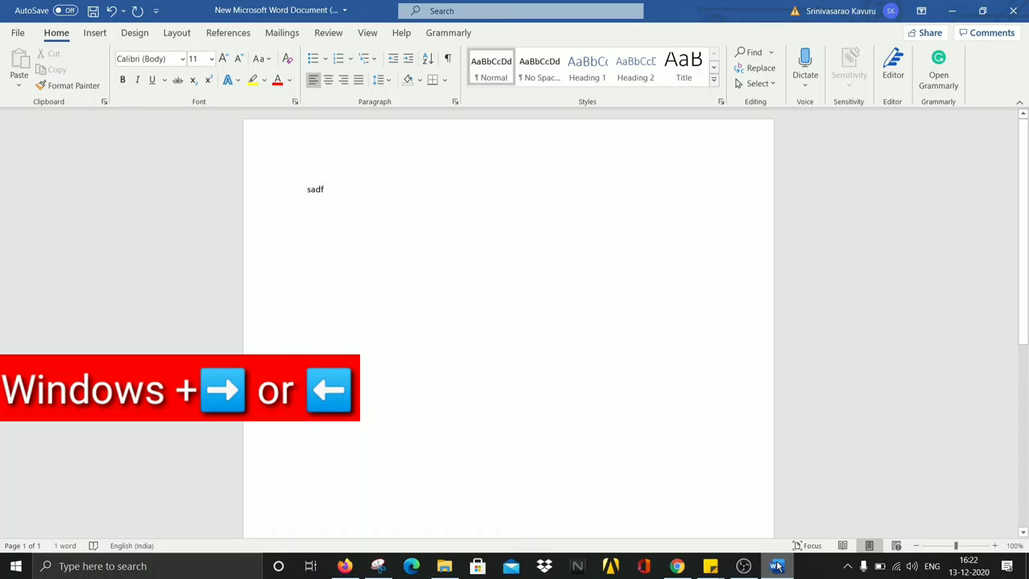
key(super+Right)
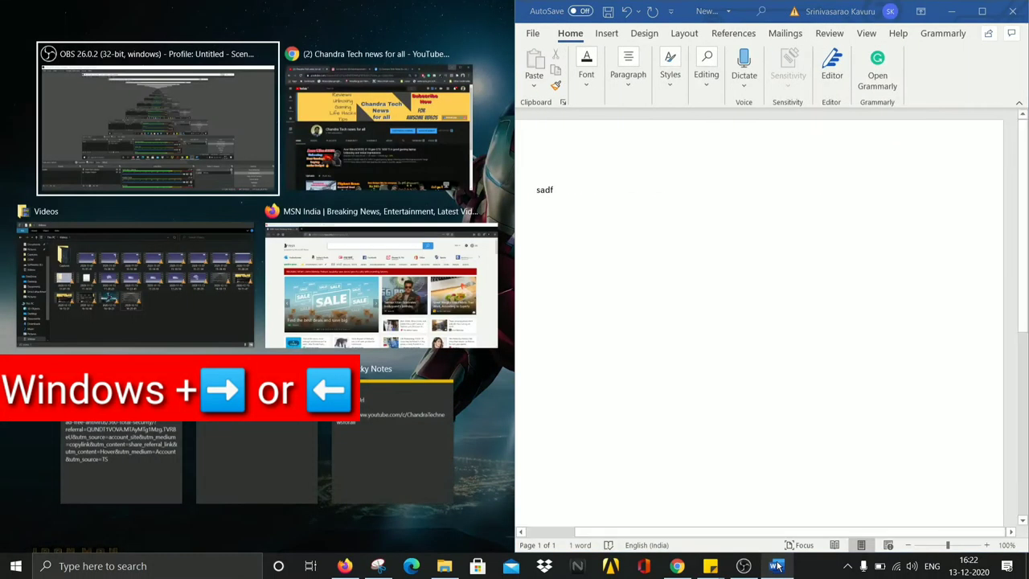
click(744, 459)
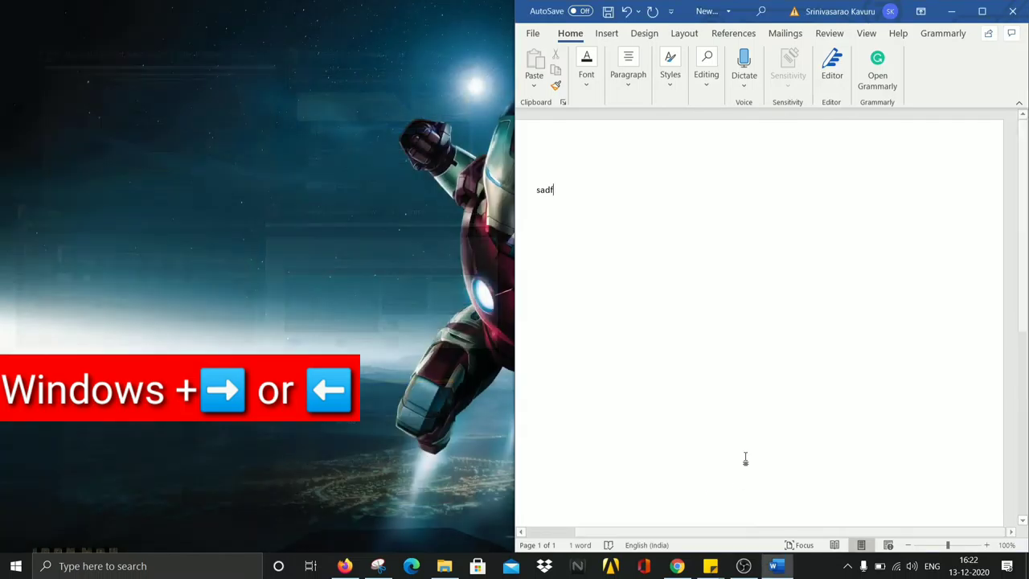
click(676, 567)
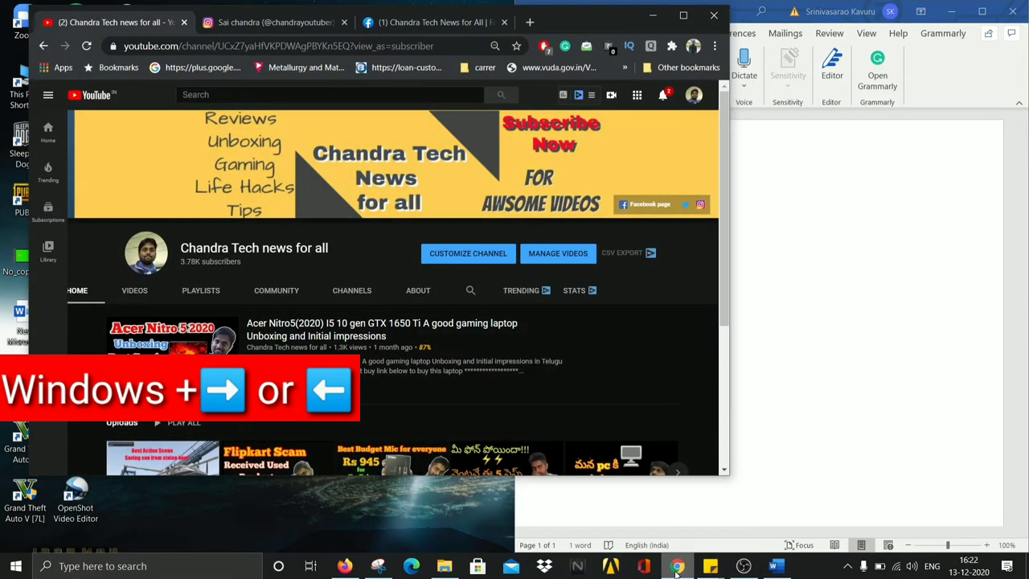
key(super+Left)
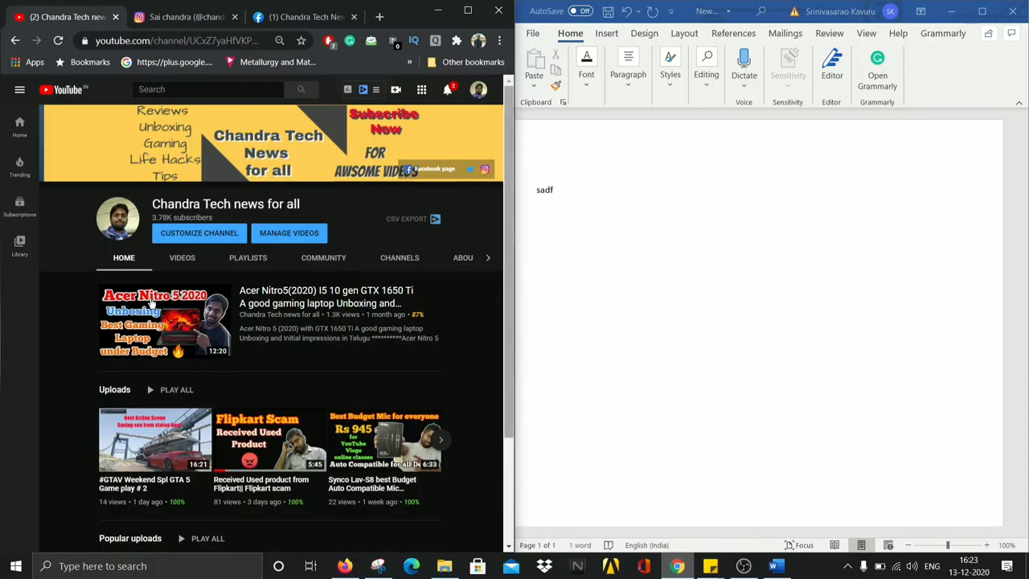
Look through the Facebook and Instagram tabs in Chrome and return to the YouTube channel page.
click(294, 23)
click(144, 19)
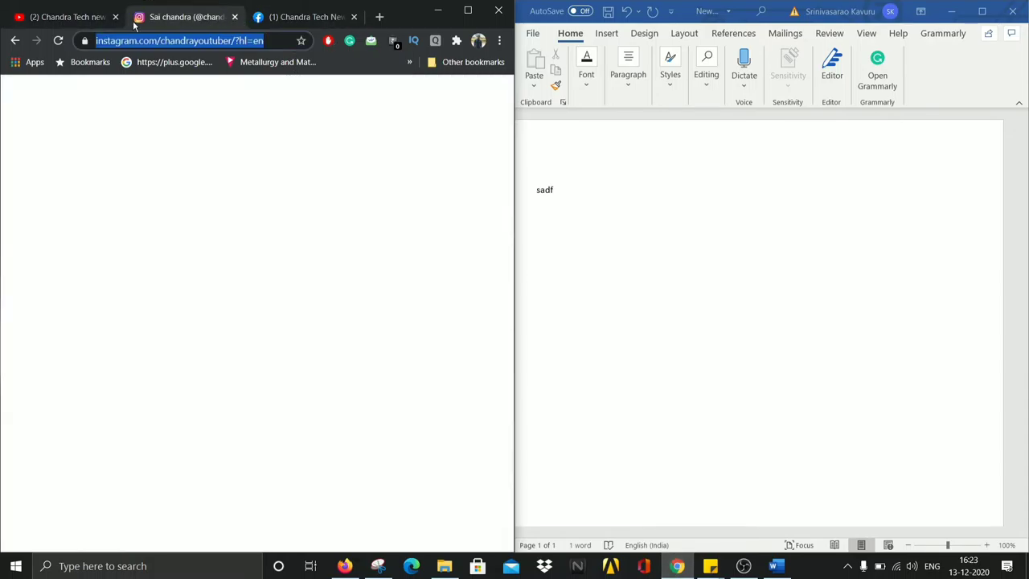
click(61, 22)
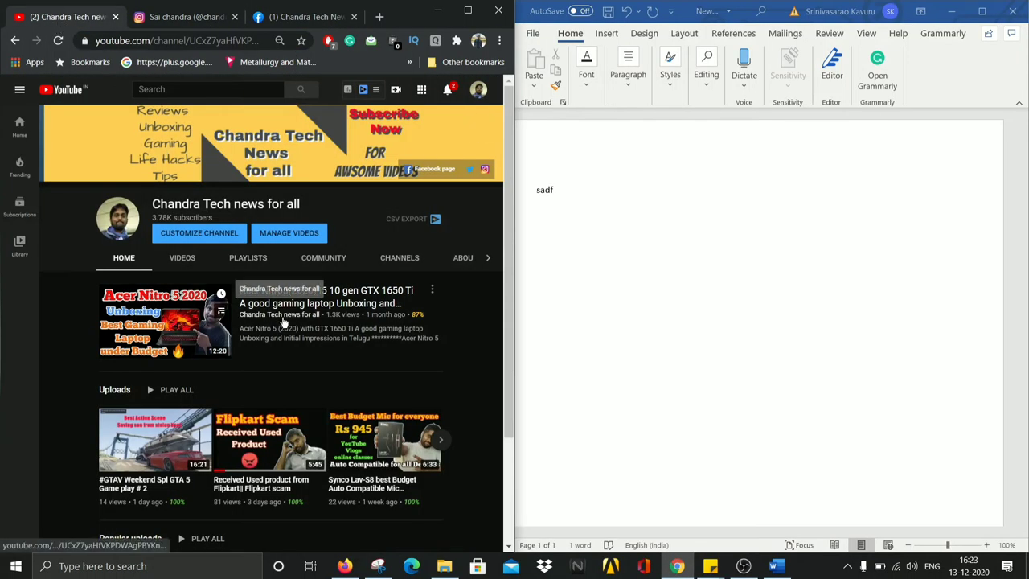
scroll(441, 268, down, 3)
scroll(441, 268, up, 3)
Add the text "asdfasdf" after "sadf" in the Word document.
click(588, 190)
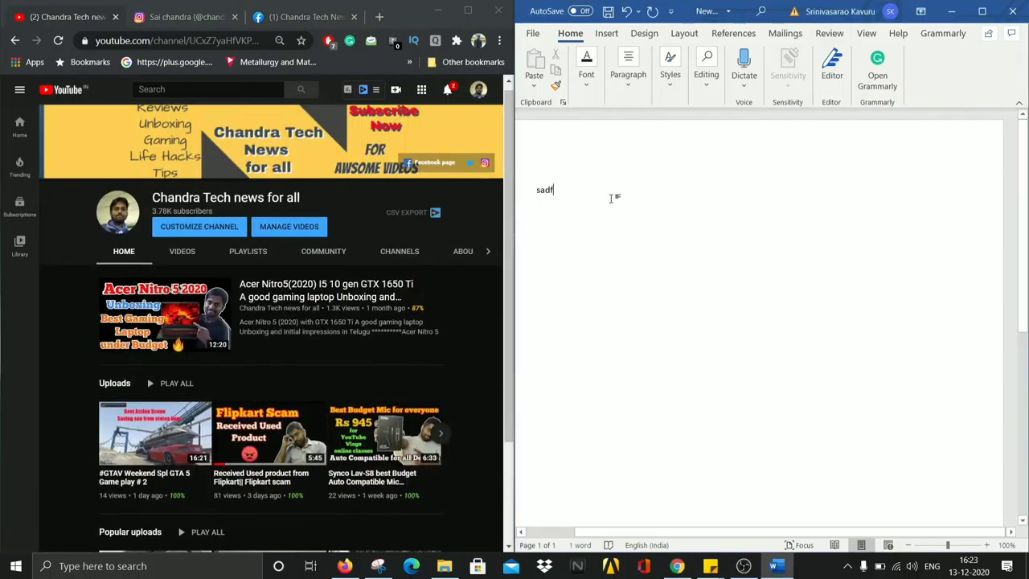
text(asdfasdf)
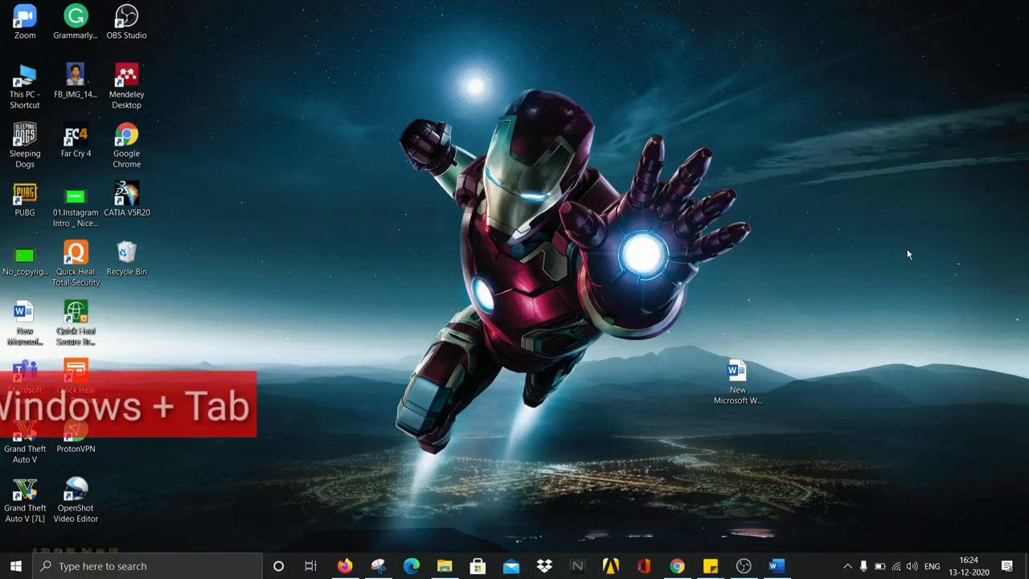
Open Task View and browse through the open windows and earlier activities.
key(super+Tab)
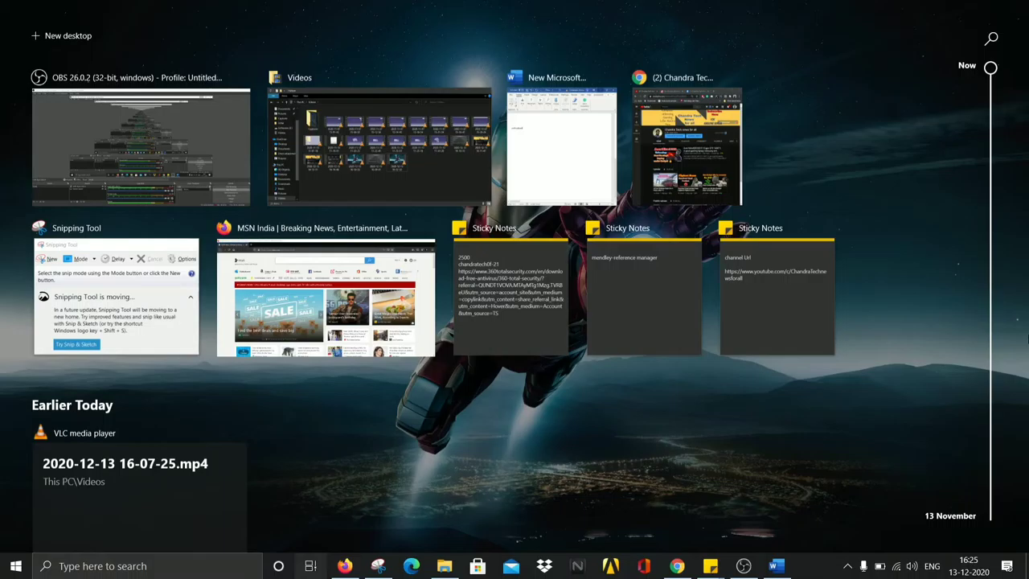
scroll(136, 450, down, 1)
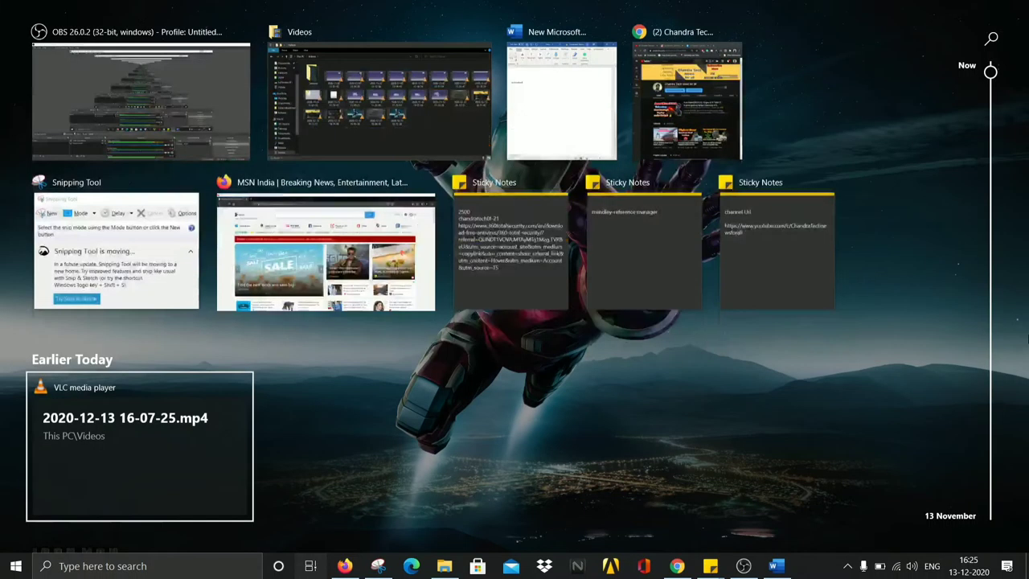
key(Up)
key(Up)
key(Right)
key(Right)
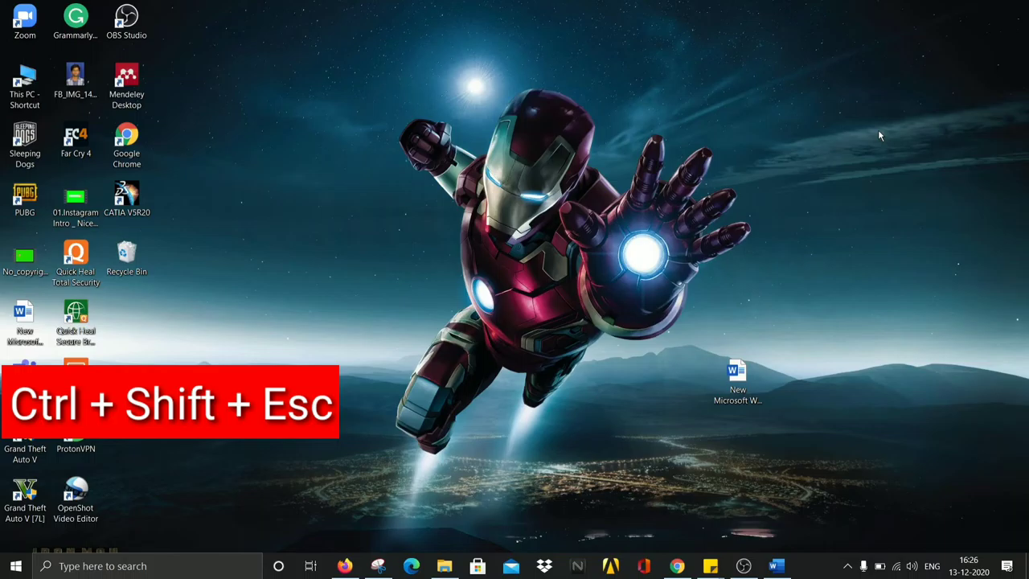
Open Task Manager and select Firefox in its list of running apps.
key(ctrl+shift+Escape)
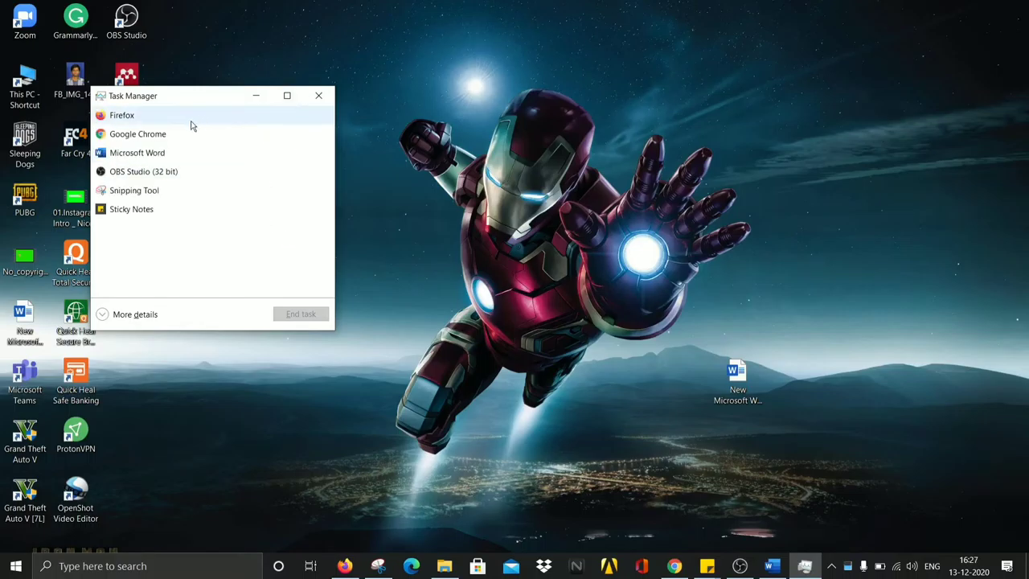
click(134, 116)
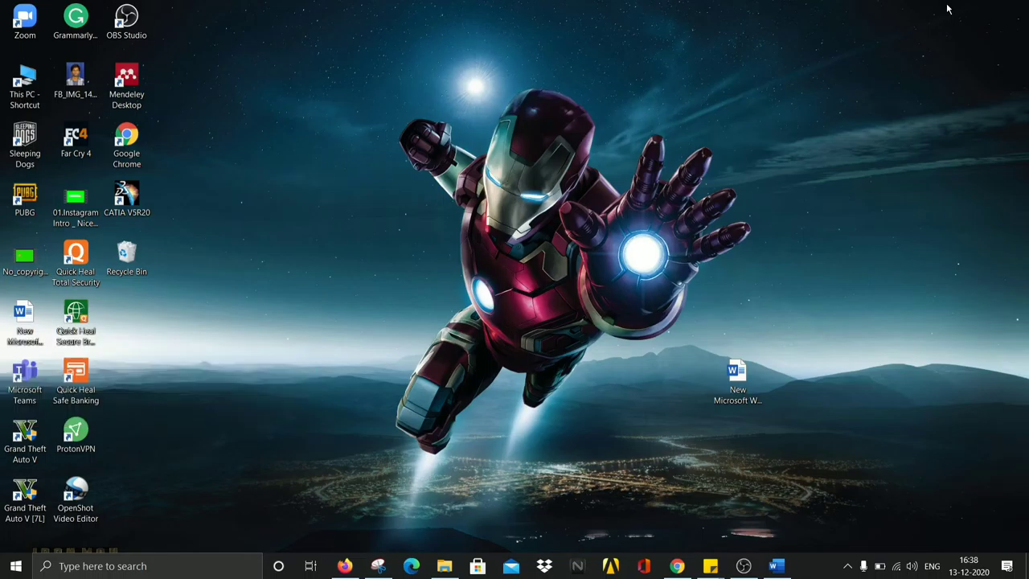
Open a new File Explorer window and go to This PC.
key(super+e)
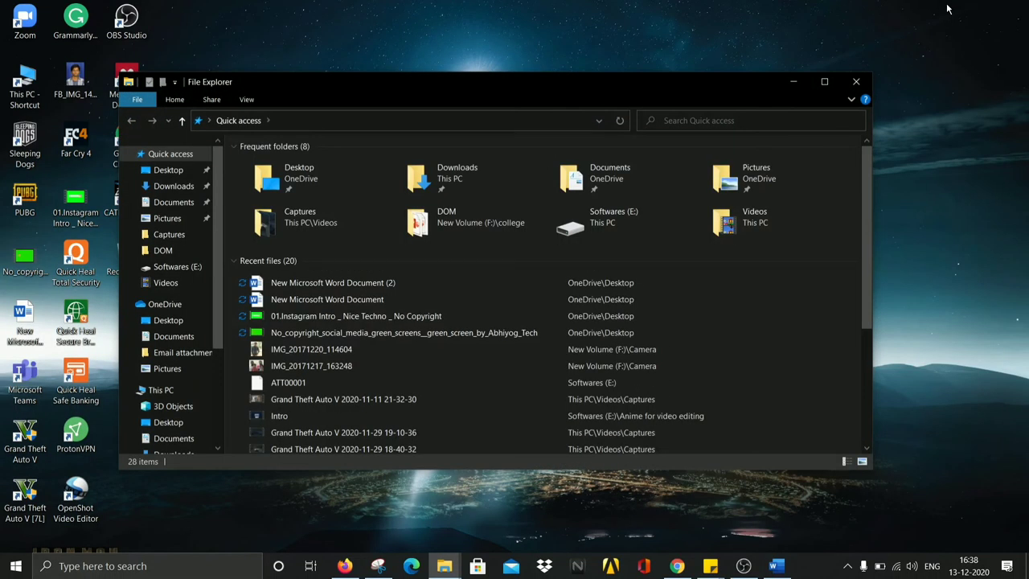
click(165, 391)
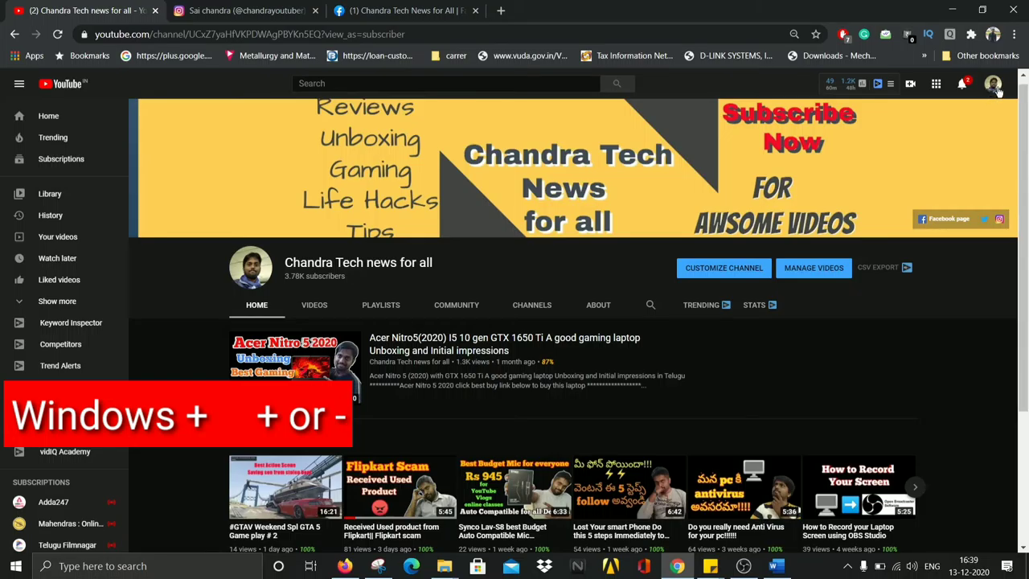
Zoom in on the YouTube page's profile picture with the Windows Magnifier.
key(super+plus)
key(super+plus)
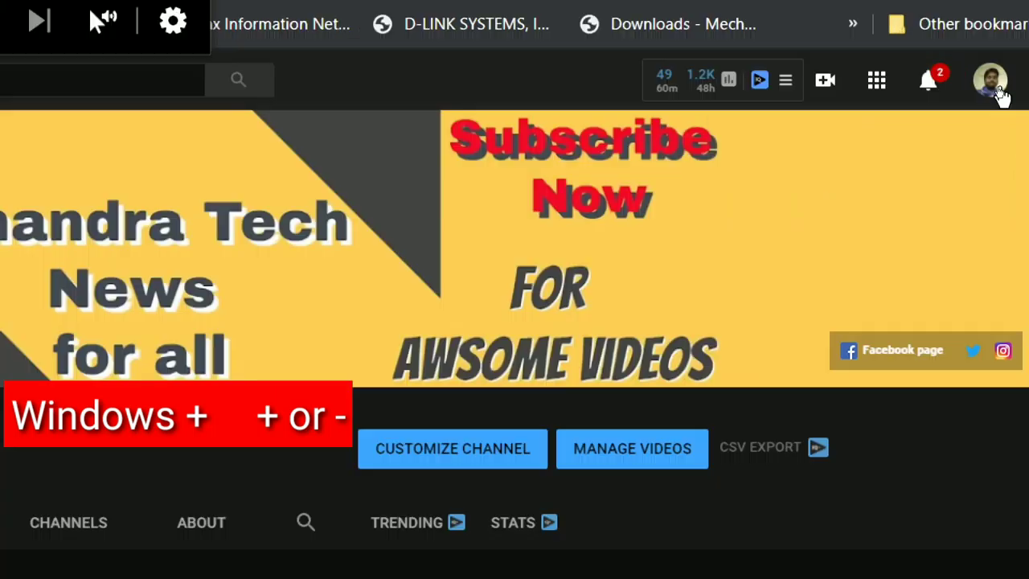
key(super+plus)
key(super+plus)
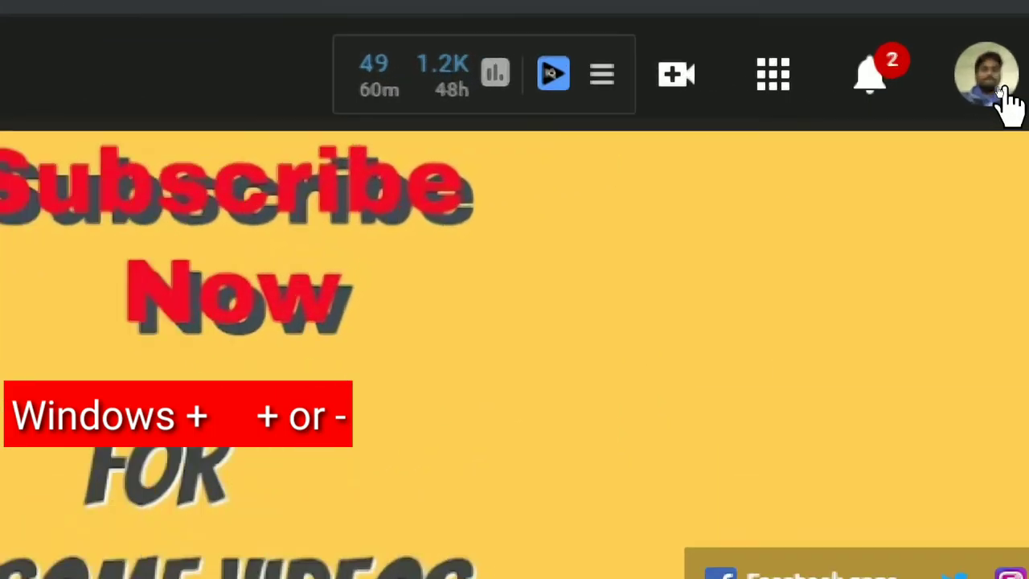
key(super+plus)
key(super+plus)
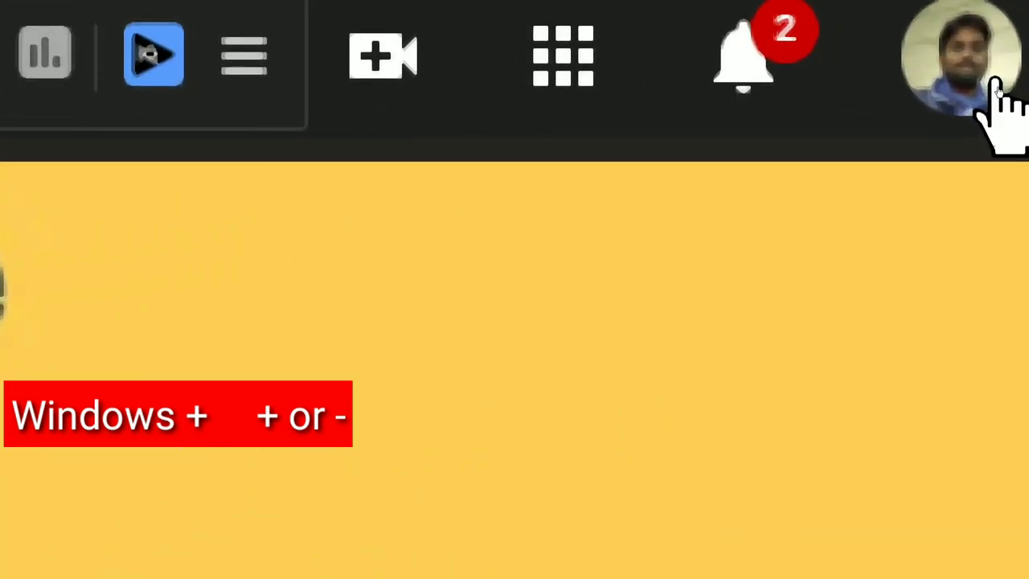
Zoom the Magnifier back out to 100% so the whole YouTube channel page fits the screen.
key(super+minus)
key(super+minus)
key(super+minus)
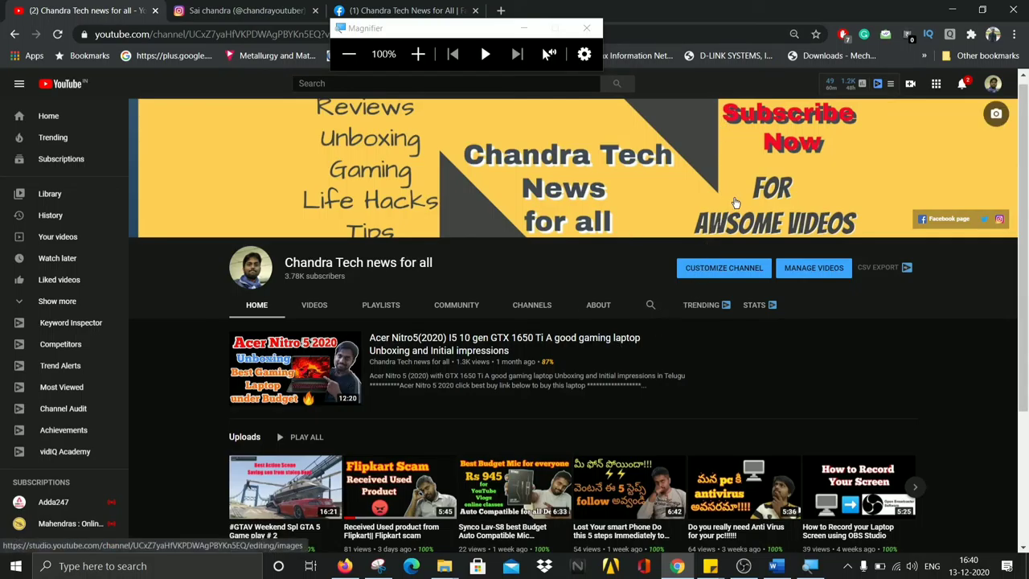
Magnify the channel banner on the YouTube page with the Windows Magnifier and return to the normal view.
key(super+plus)
key(super+plus)
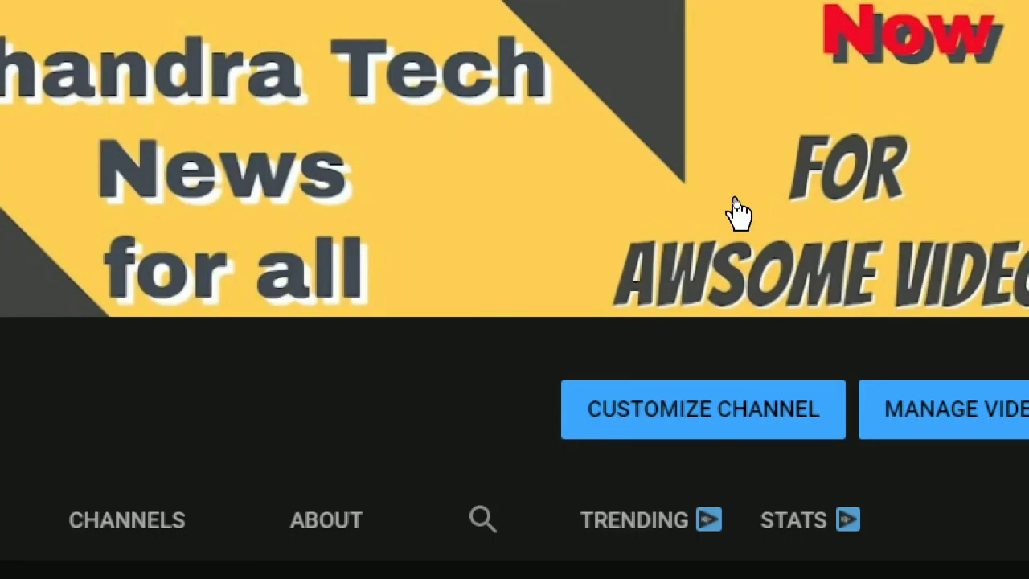
key(super+minus)
key(super+minus)
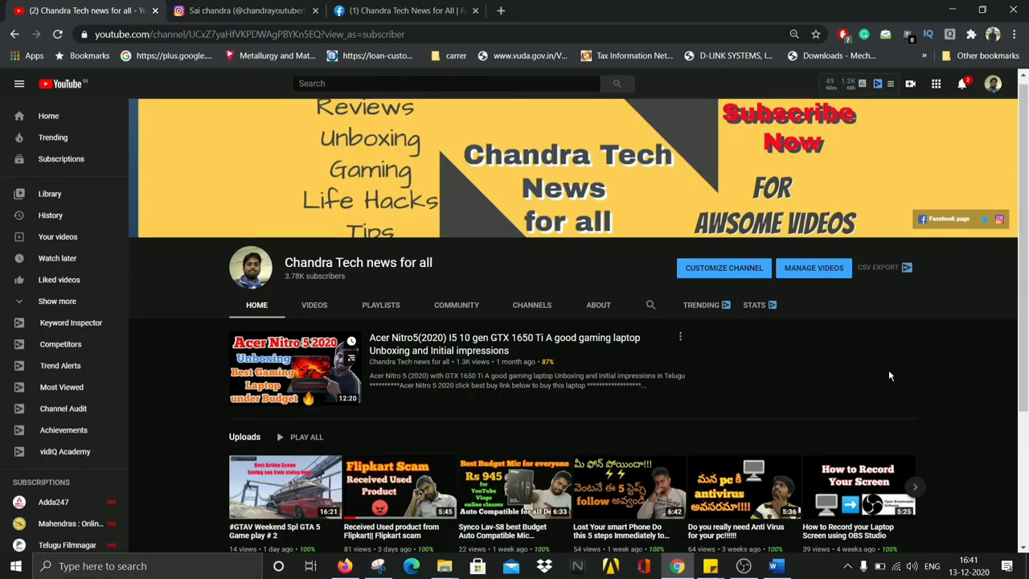
Capture a full-screen screenshot of the YouTube channel page and save it to the Screenshots folder.
key(Caps_Lock)
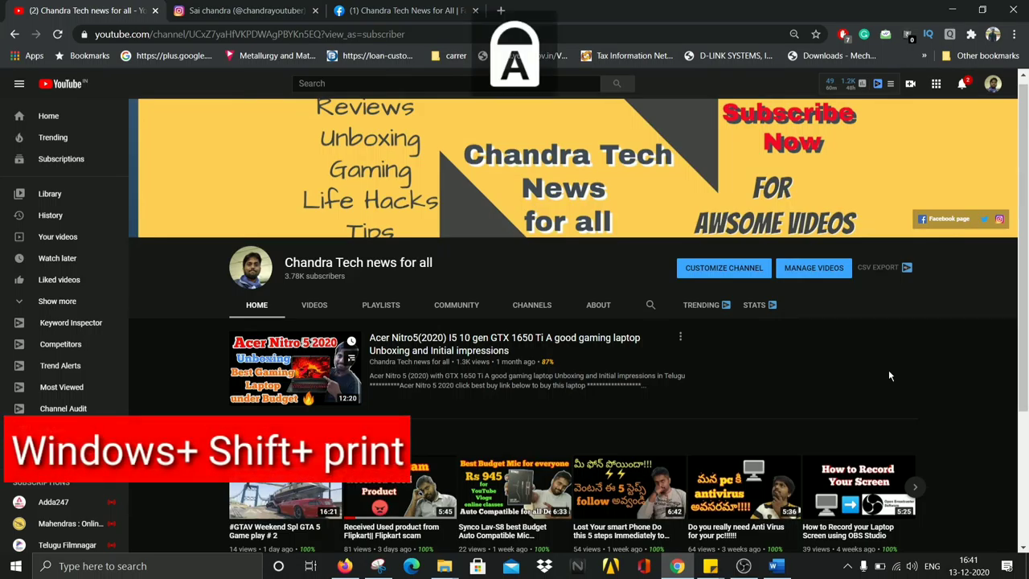
key(super+shift+Print)
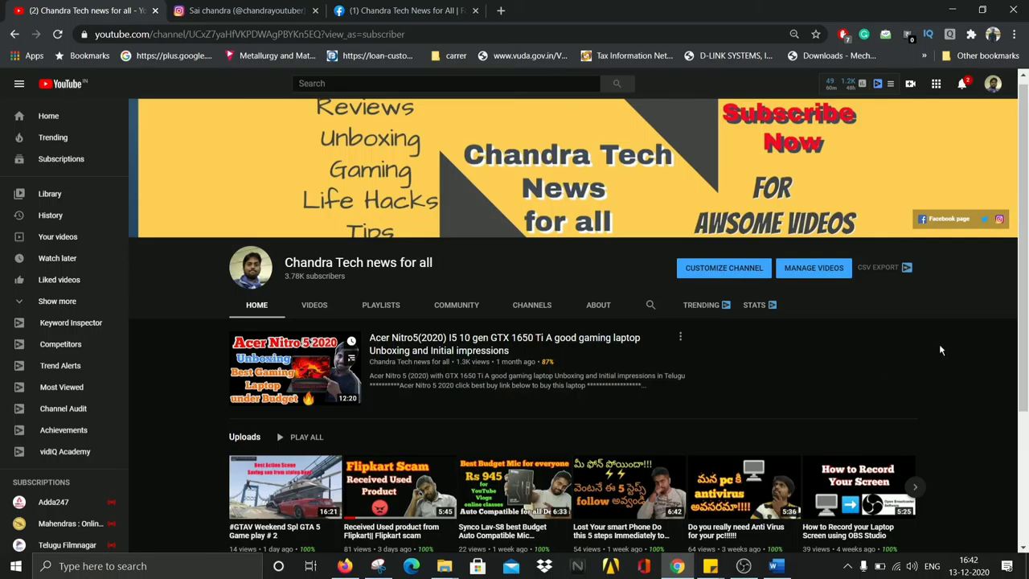
Minimize the browser and open Screenshot (5) from the Screenshots folder inside Pictures.
click(952, 10)
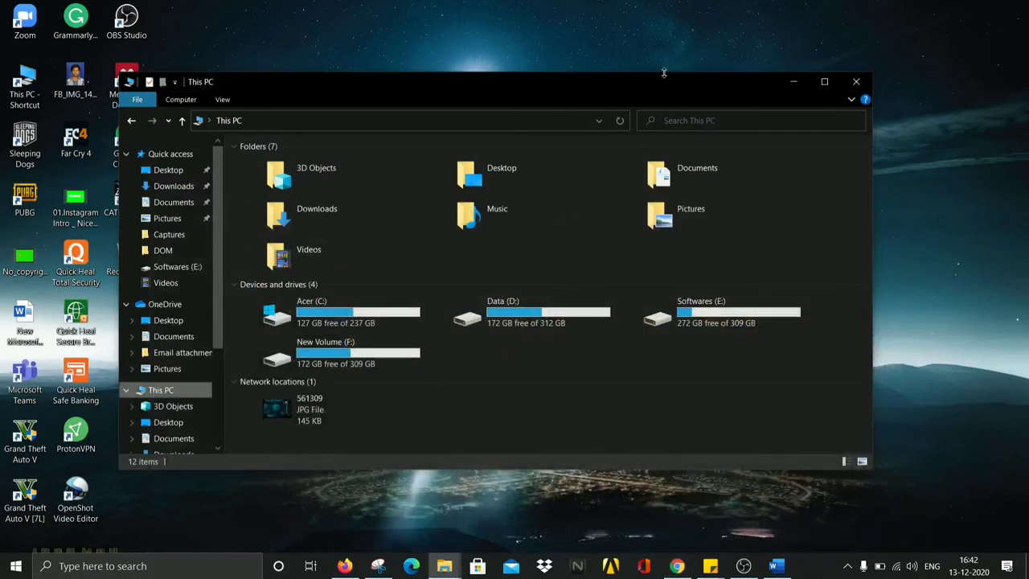
click(648, 209)
double_click(647, 209)
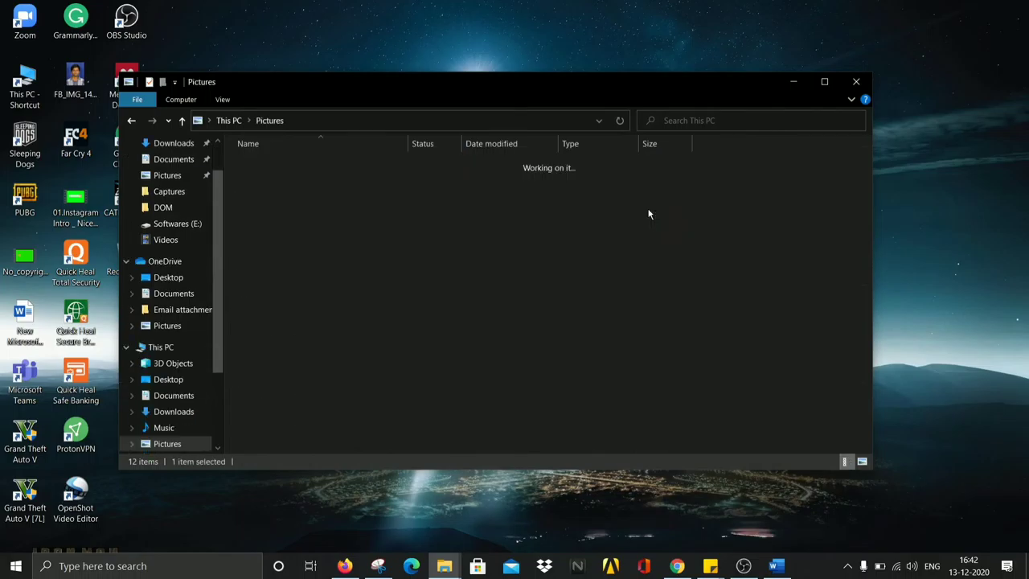
double_click(340, 211)
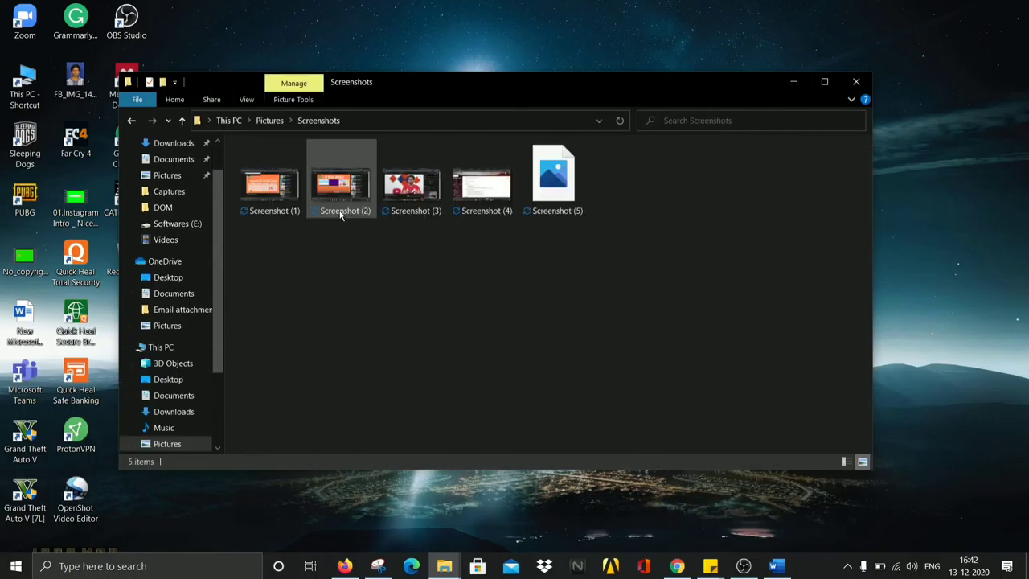
double_click(555, 207)
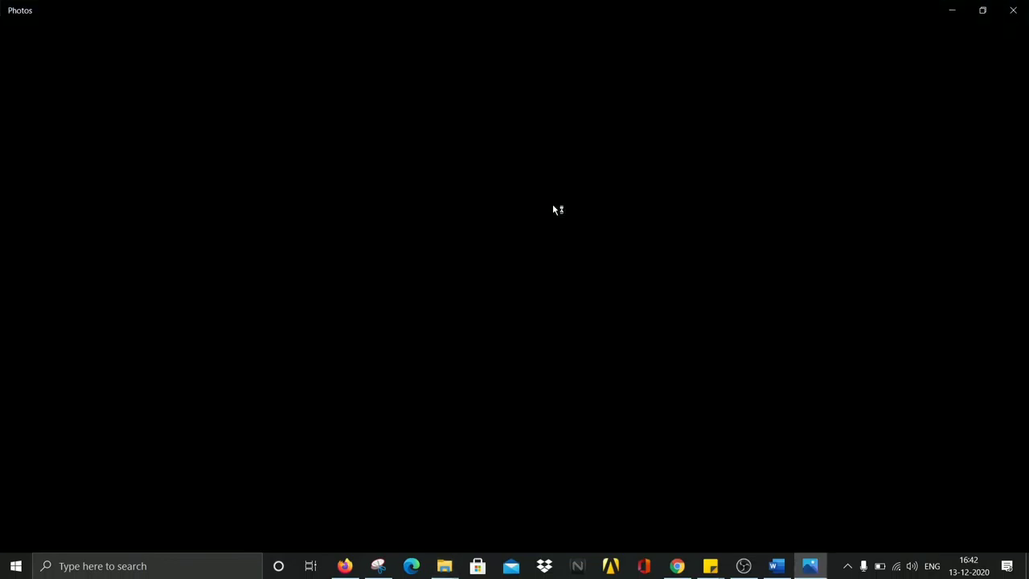